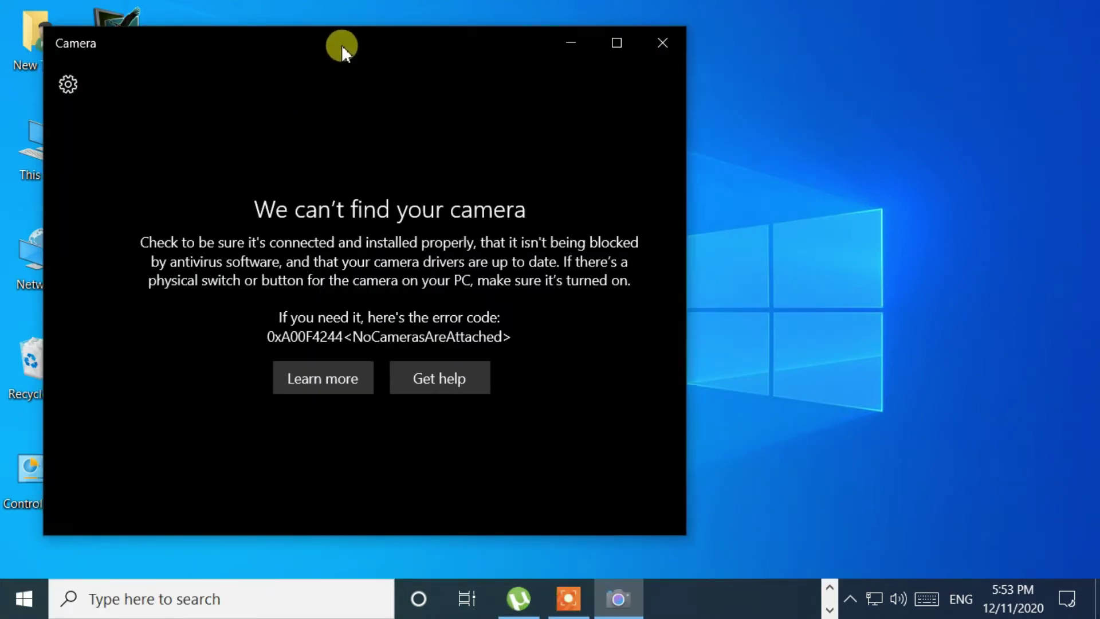
# - Move the 'We can't find your camera' window aside, then close the Camera app
pyautogui.moveTo(341, 45); pyautogui.dragTo(475, 45)
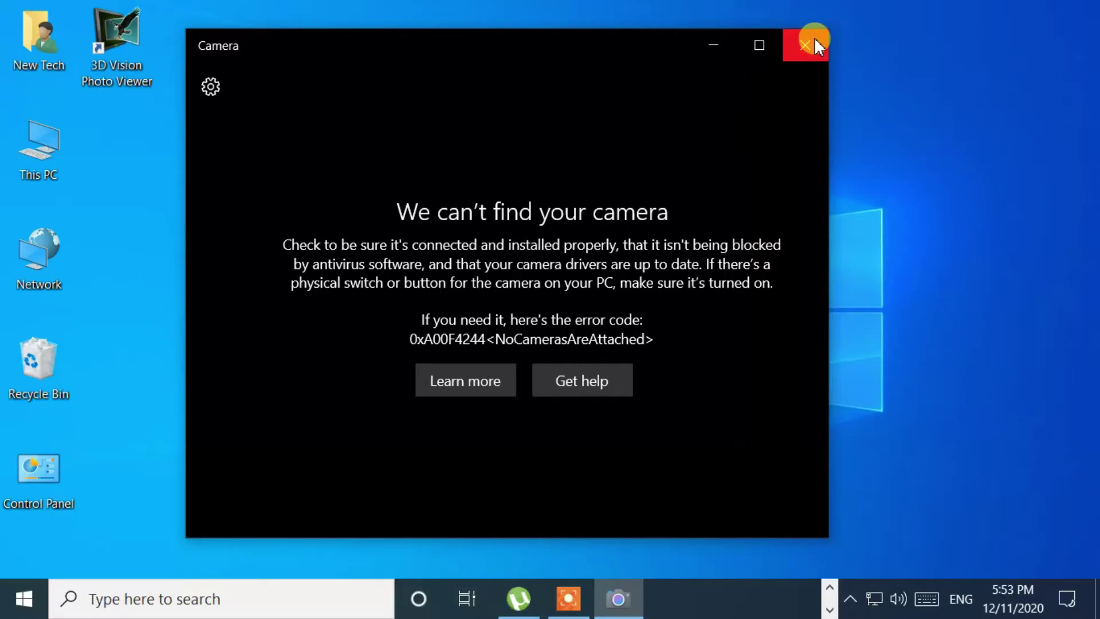
pyautogui.moveTo(808, 45); pyautogui.dragTo(662, 64)
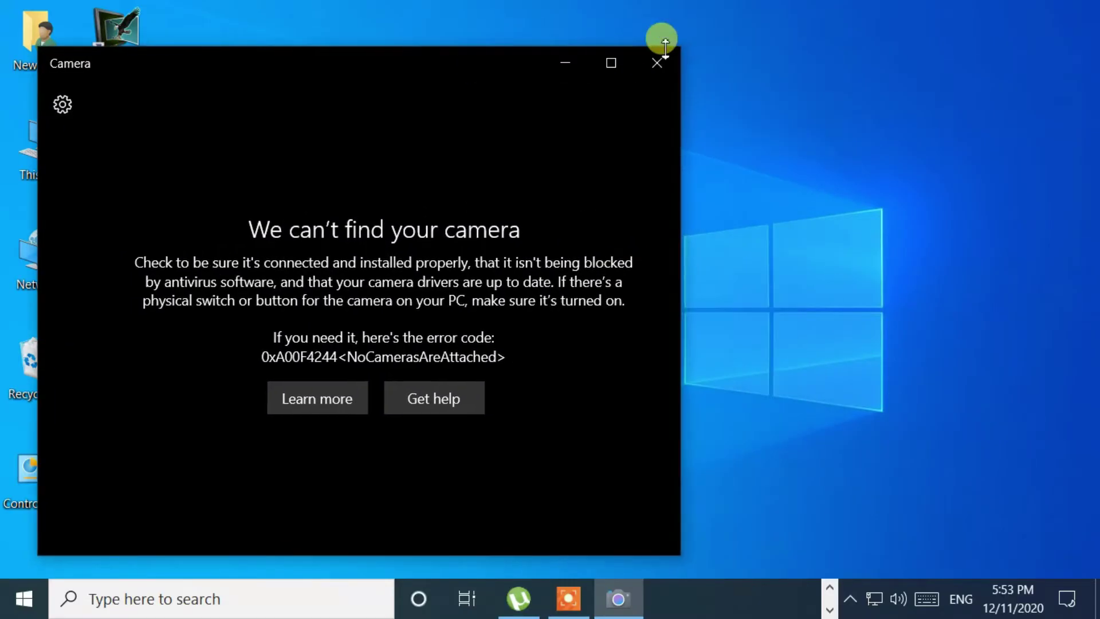
pyautogui.click(663, 64)
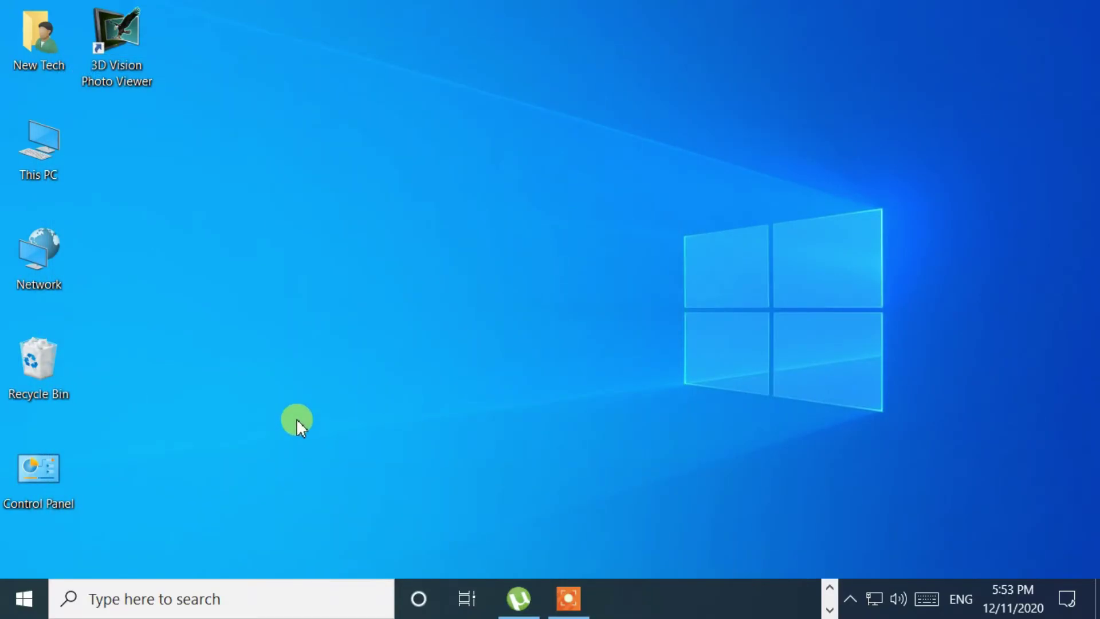
# - Go to the Privacy > Camera page in Windows Settings
pyautogui.click(22, 602)
pyautogui.moveTo(35, 507)
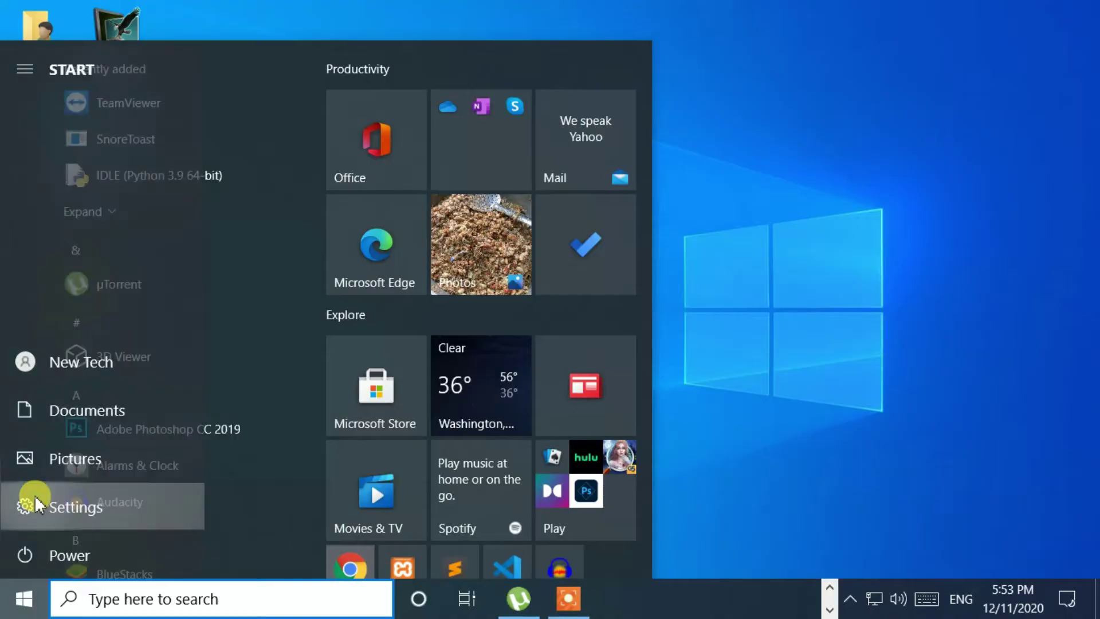
pyautogui.click(35, 498)
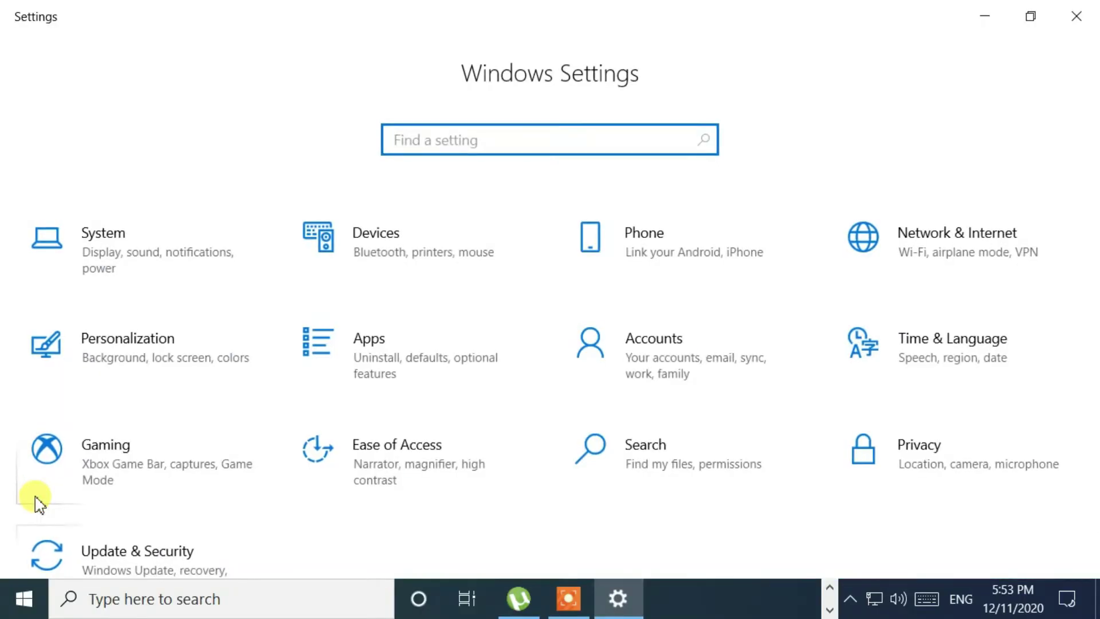
pyautogui.scroll(-1, 345, 482)
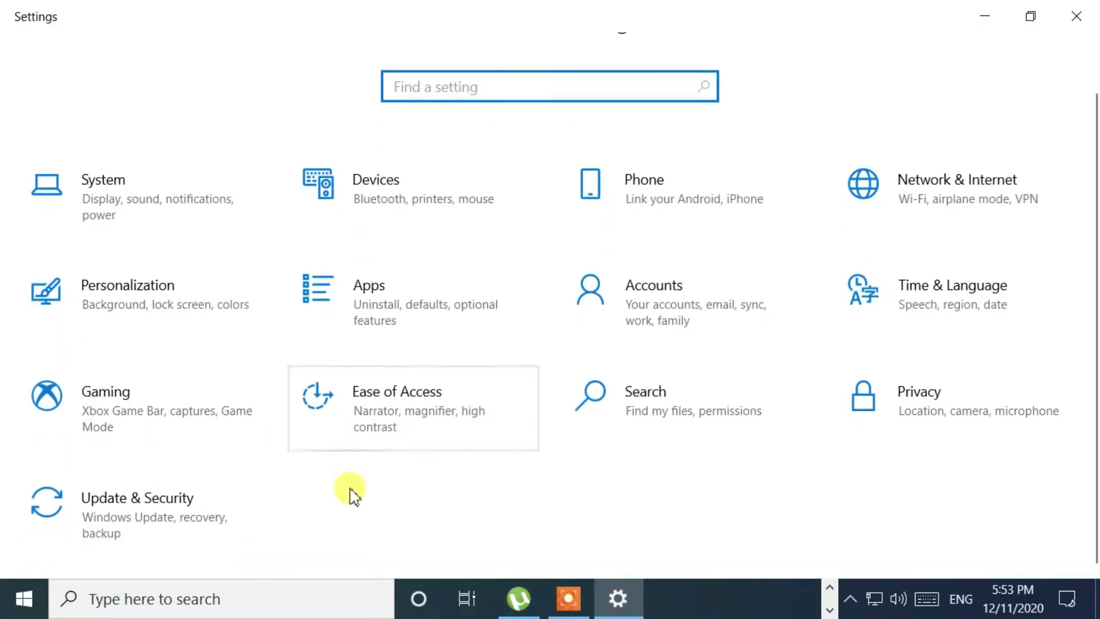
pyautogui.click(966, 438)
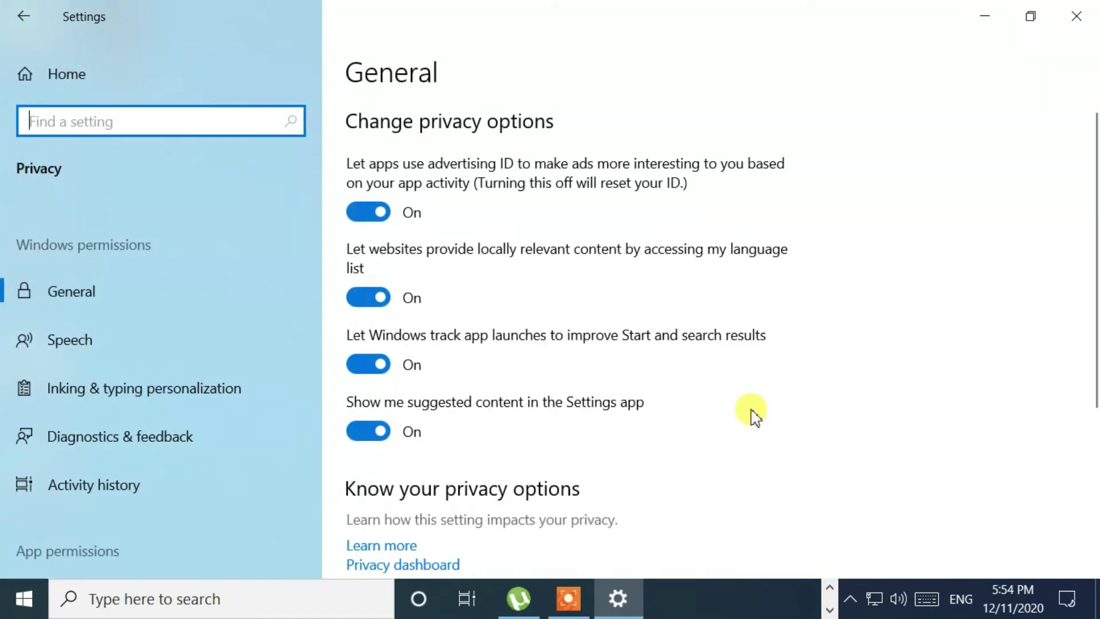
pyautogui.scroll(-2, 88, 375)
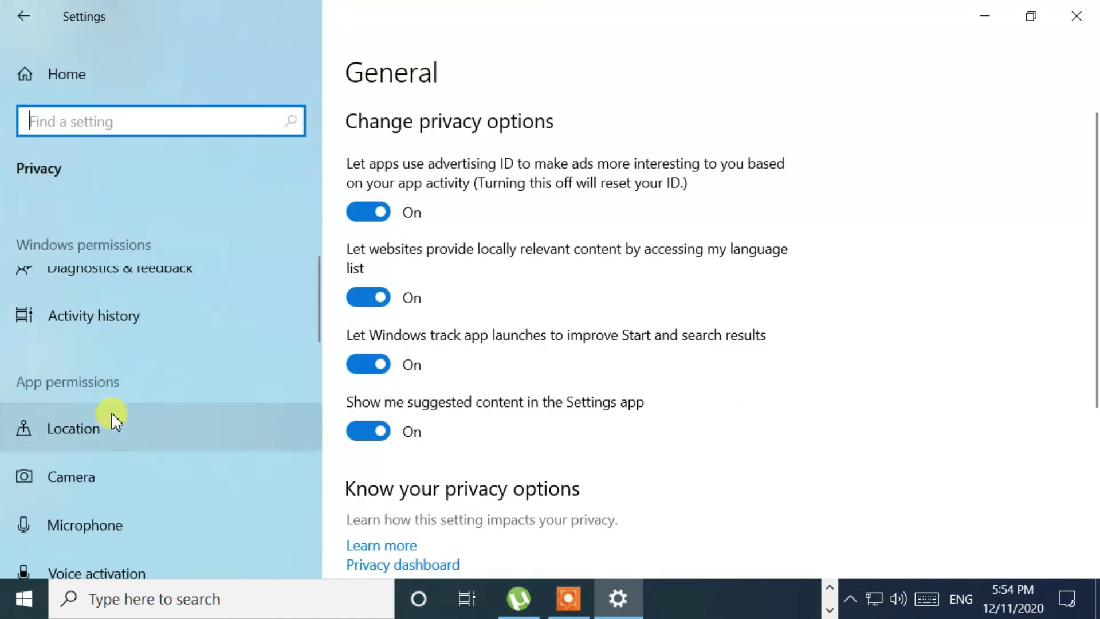
pyautogui.click(45, 484)
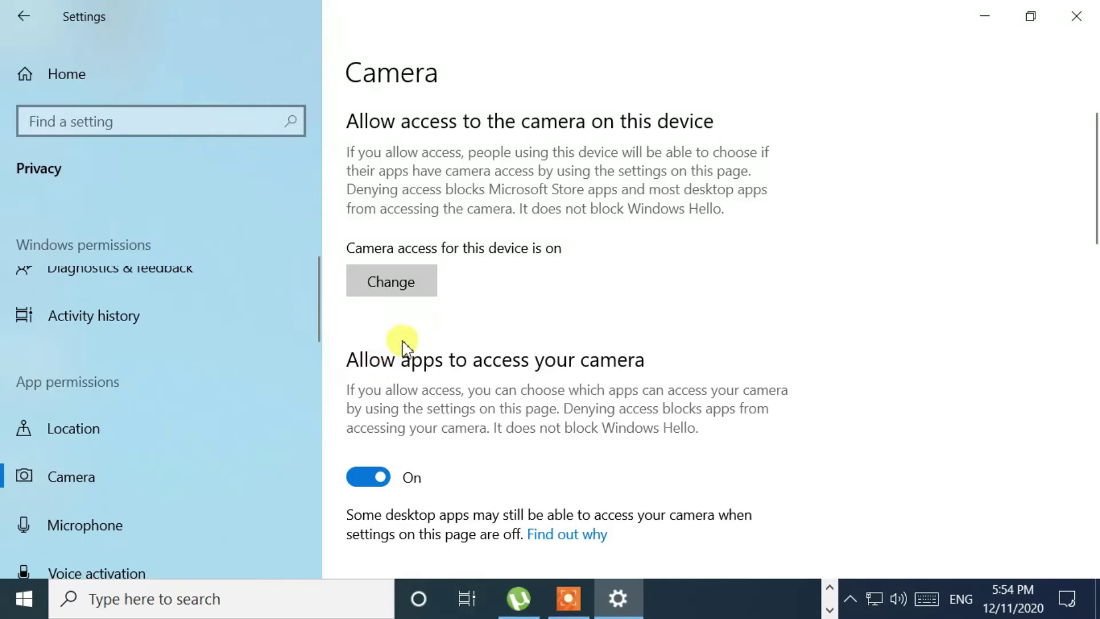
# - Turn camera access for this device off and back on, then dismiss the popup
pyautogui.click(419, 292)
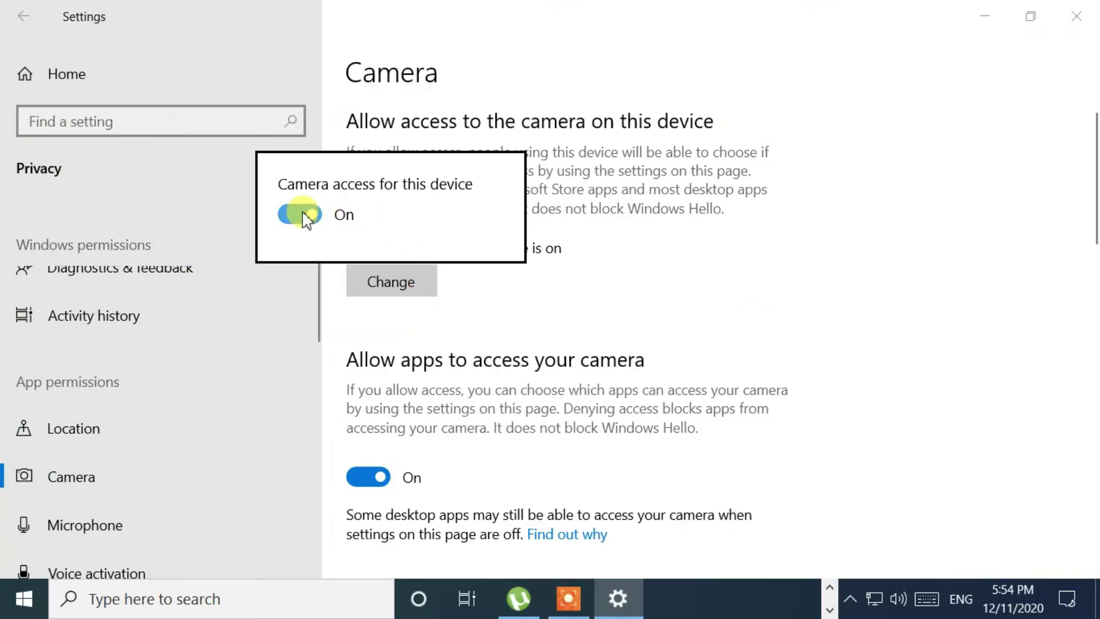
pyautogui.click(300, 214)
pyautogui.click(300, 214)
pyautogui.click(924, 262)
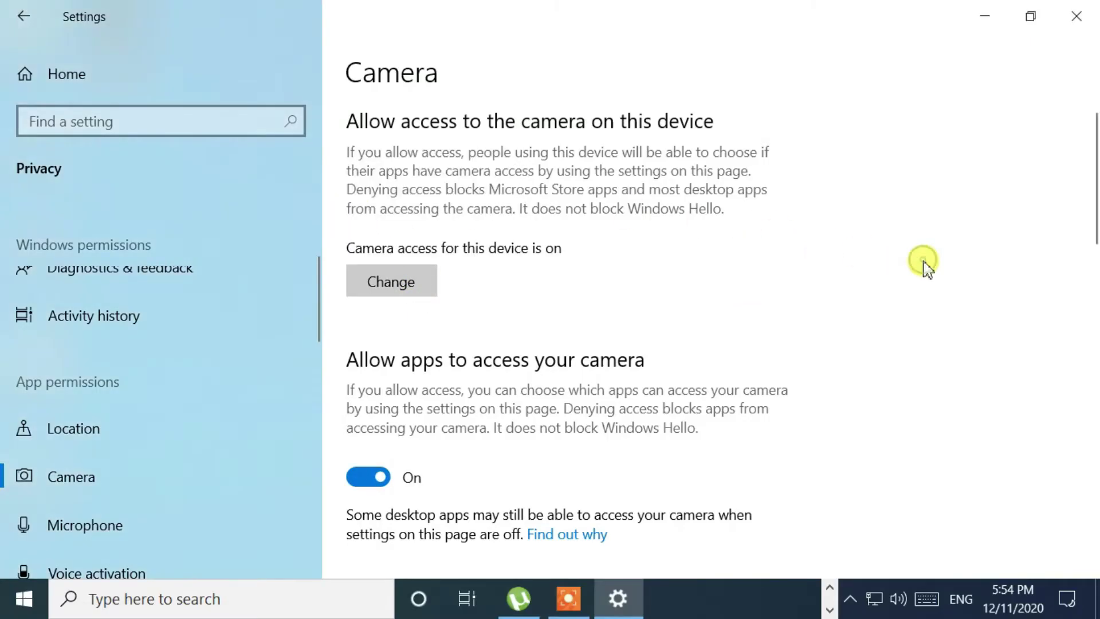
pyautogui.click(1076, 17)
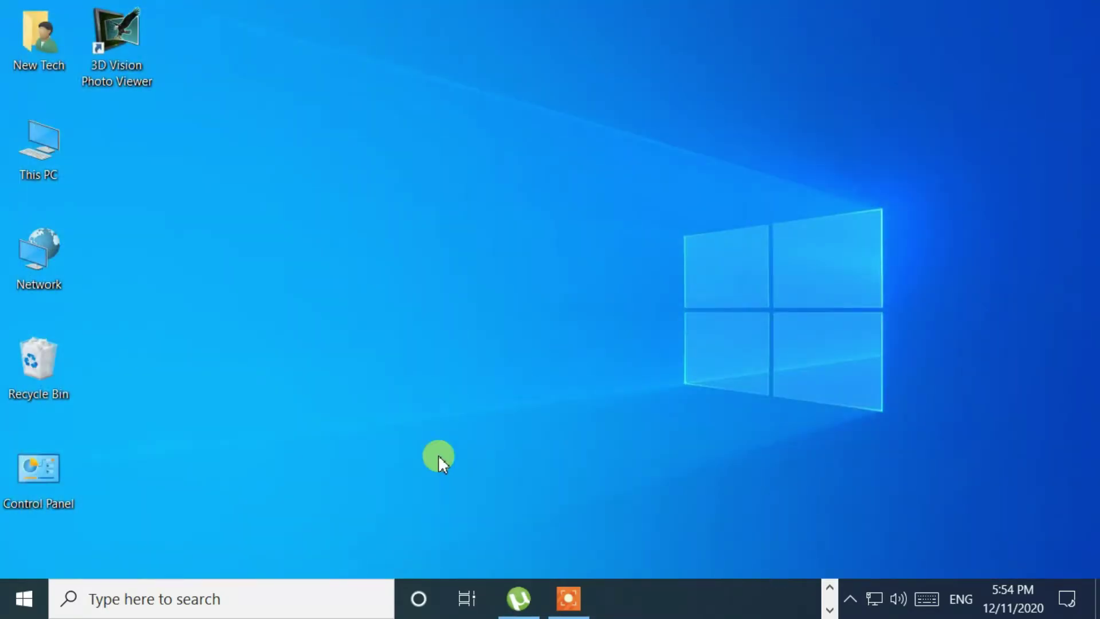
pyautogui.click(195, 600)
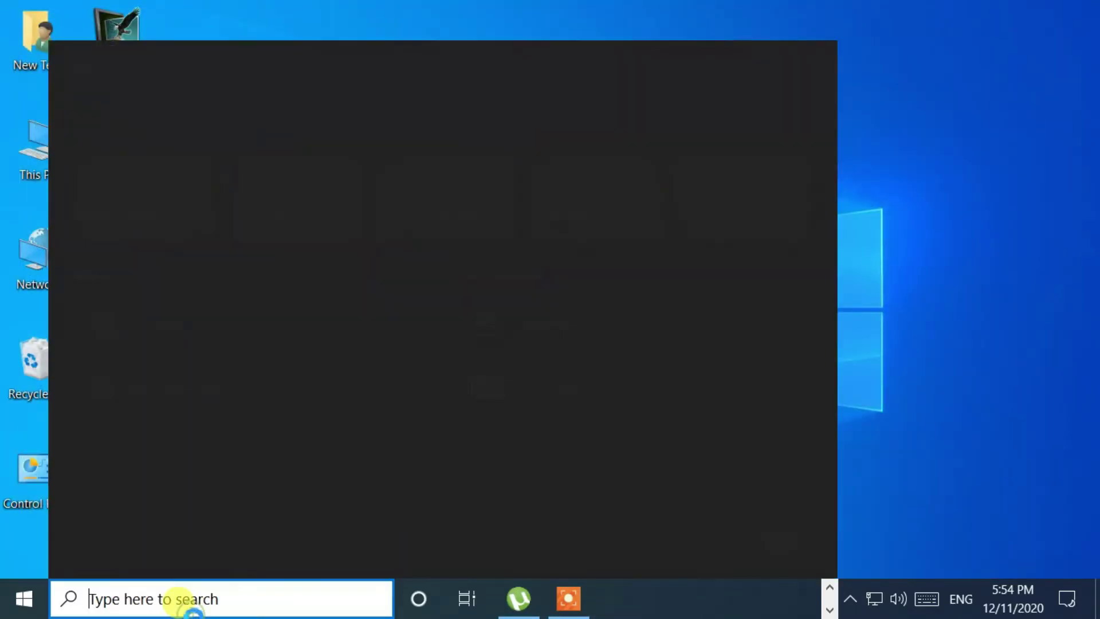
pyautogui.write('ca')
pyautogui.click(330, 169)
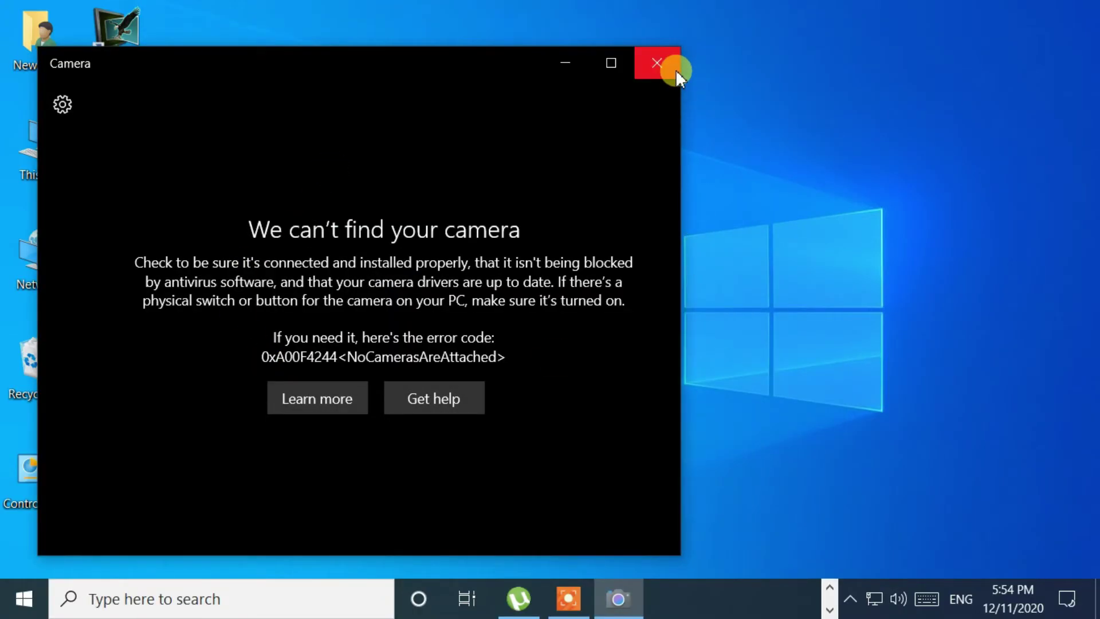
pyautogui.click(657, 63)
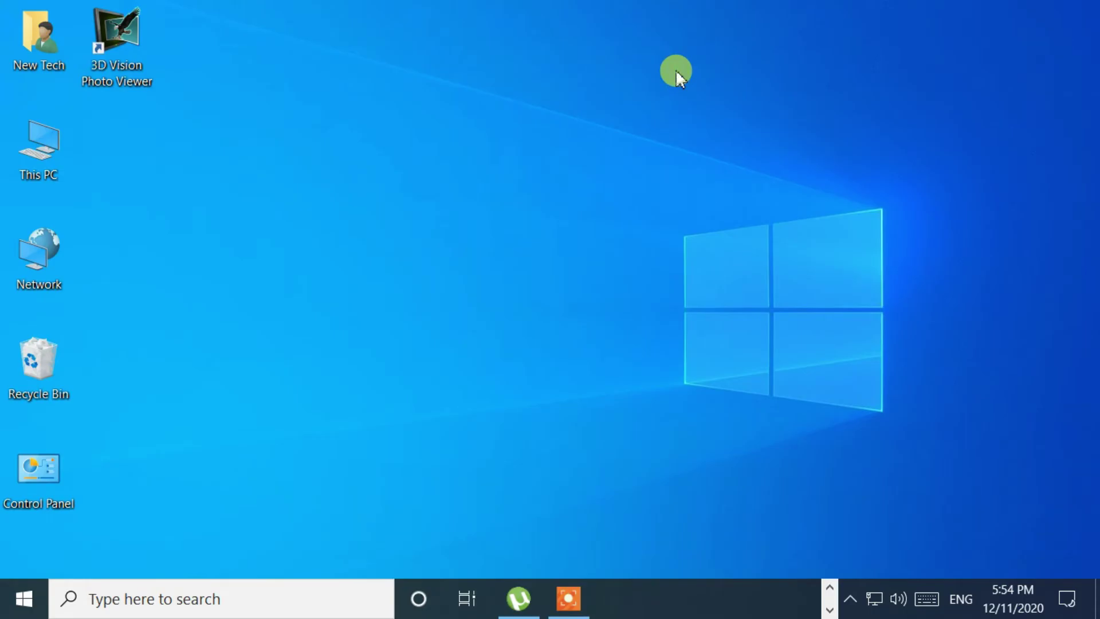
# - Bring up the Camera app's settings page from the Start menu
pyautogui.click(23, 598)
pyautogui.write('ca')
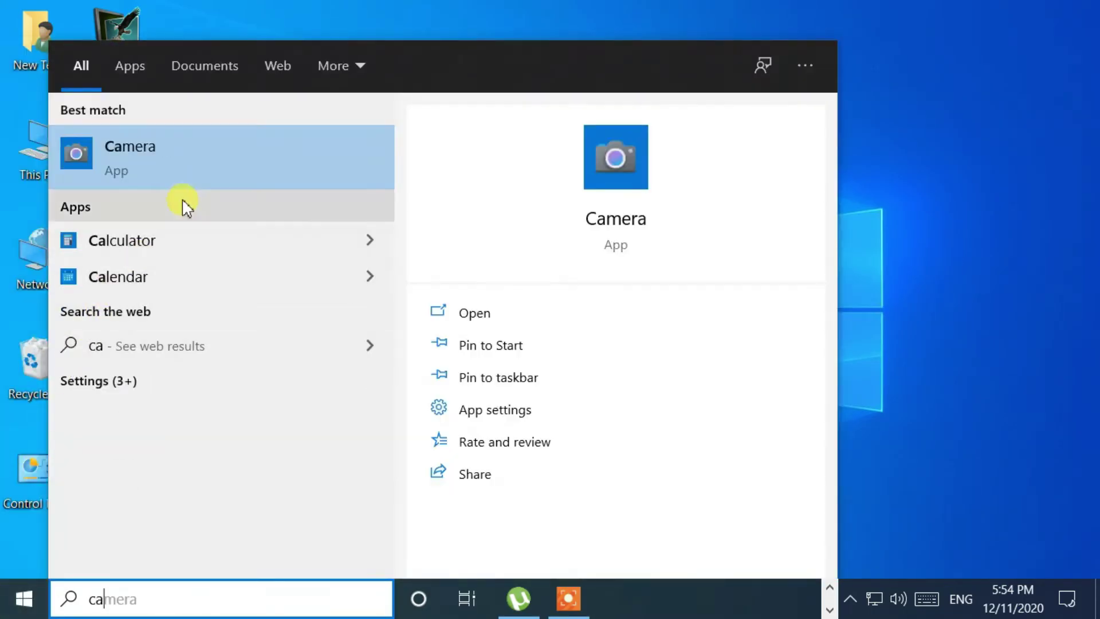
pyautogui.rightClick(197, 158)
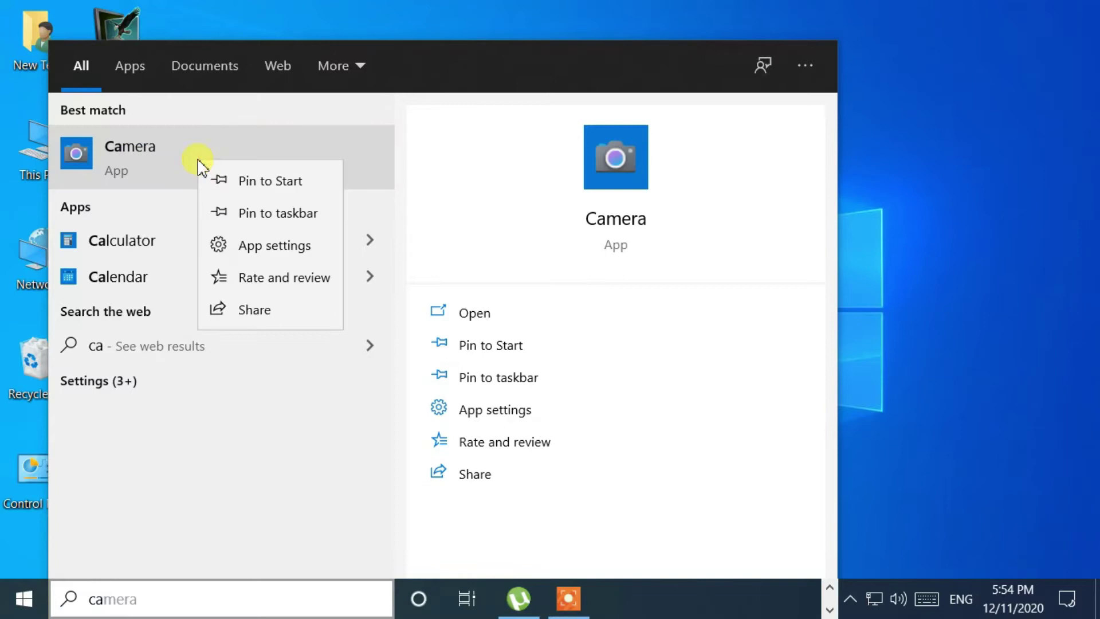
pyautogui.click(326, 254)
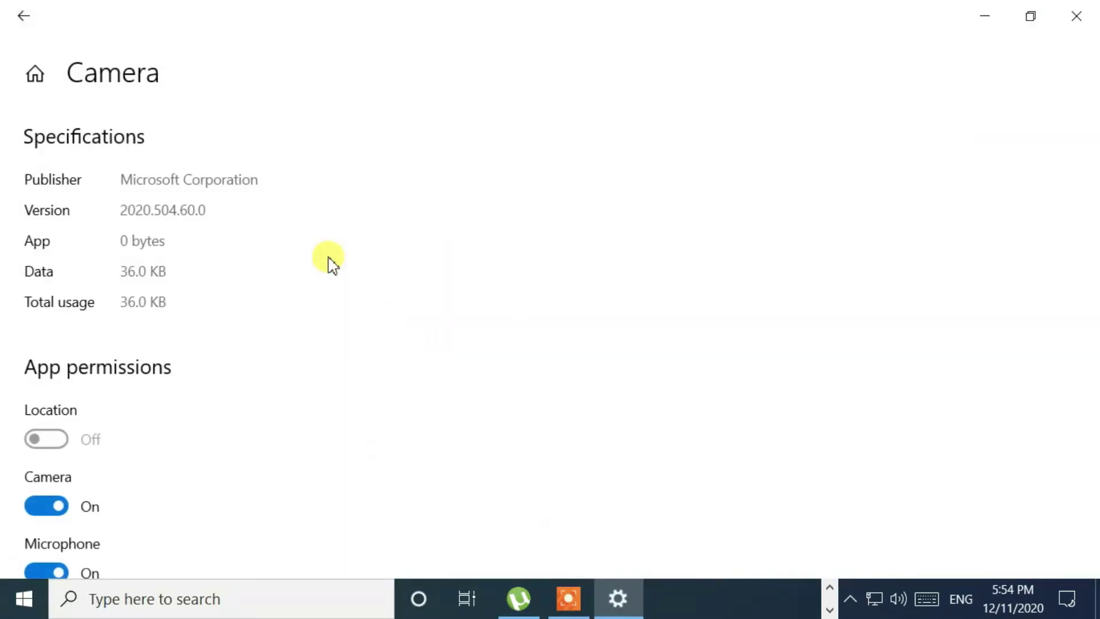
pyautogui.scroll(-4, 320, 258)
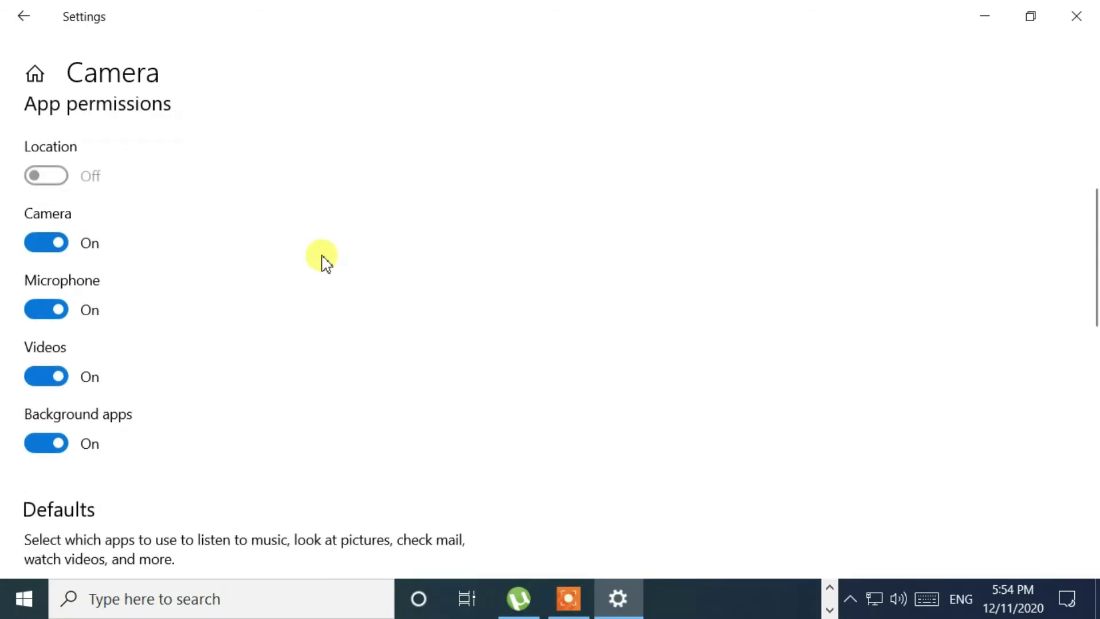
pyautogui.scroll(-3, 319, 259)
pyautogui.scroll(-1, 320, 258)
pyautogui.scroll(-2, 320, 258)
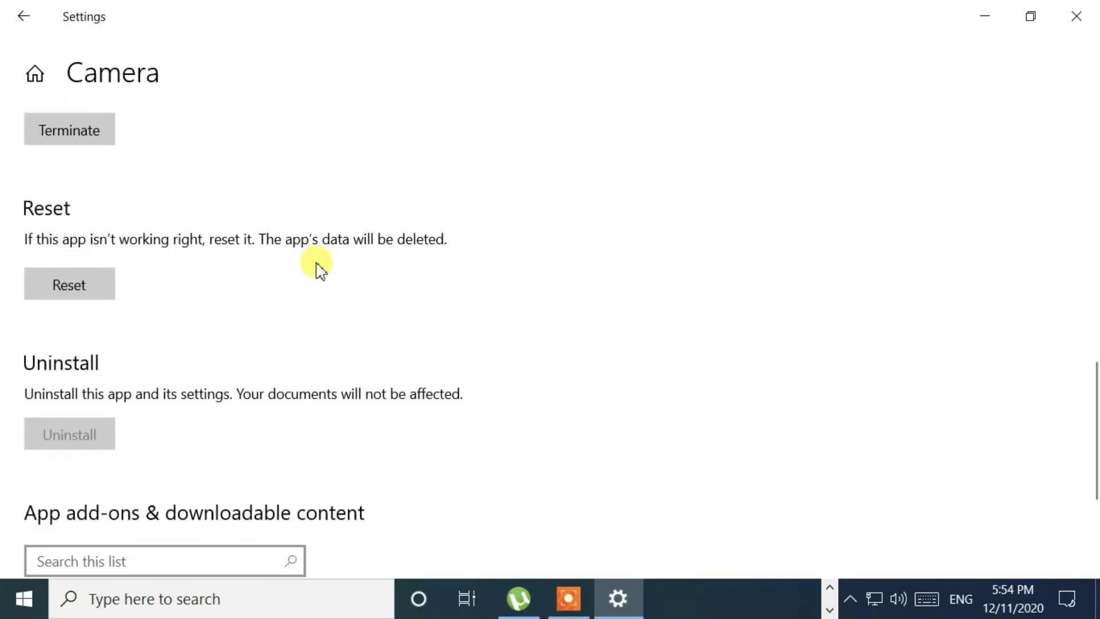
# - Reset and confirm deleting the Camera app's data, then close Settings
pyautogui.click(78, 289)
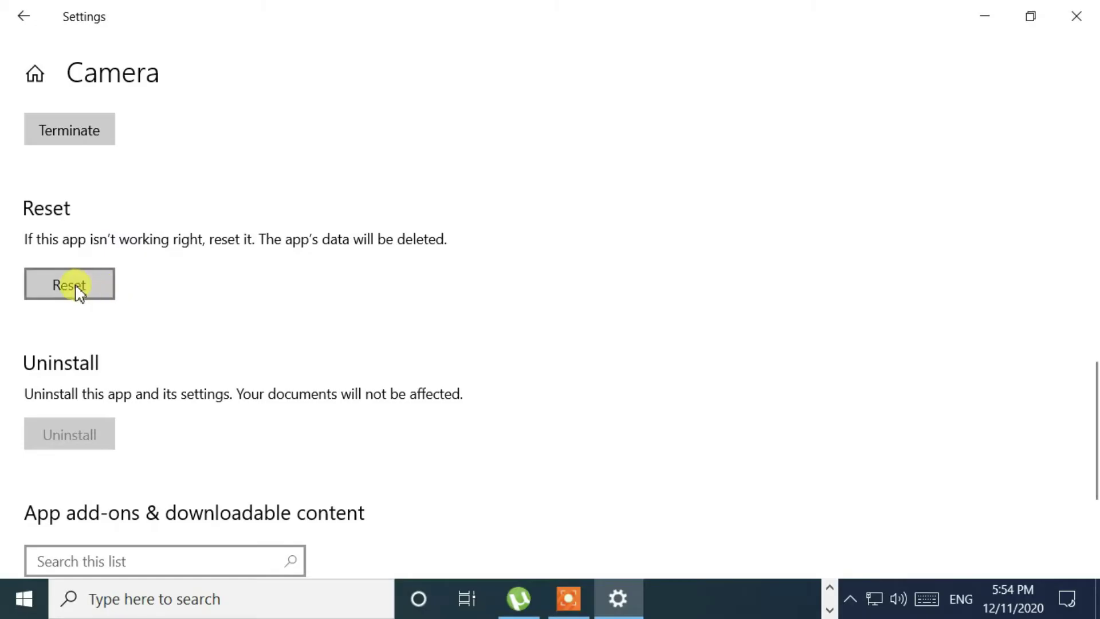
pyautogui.click(77, 289)
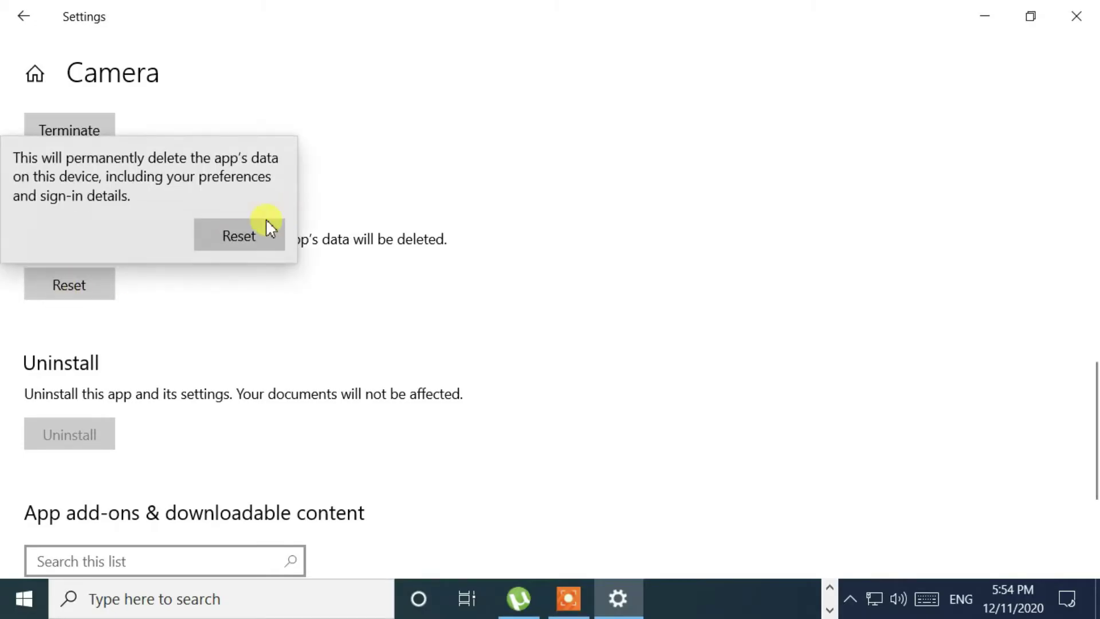
pyautogui.click(252, 229)
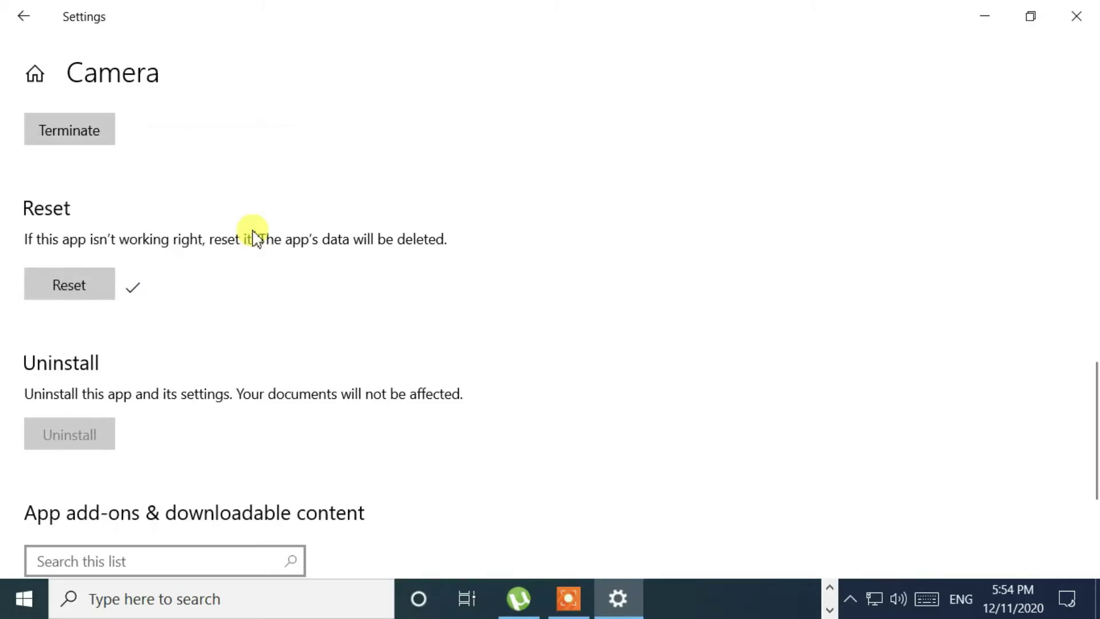
pyautogui.click(1074, 19)
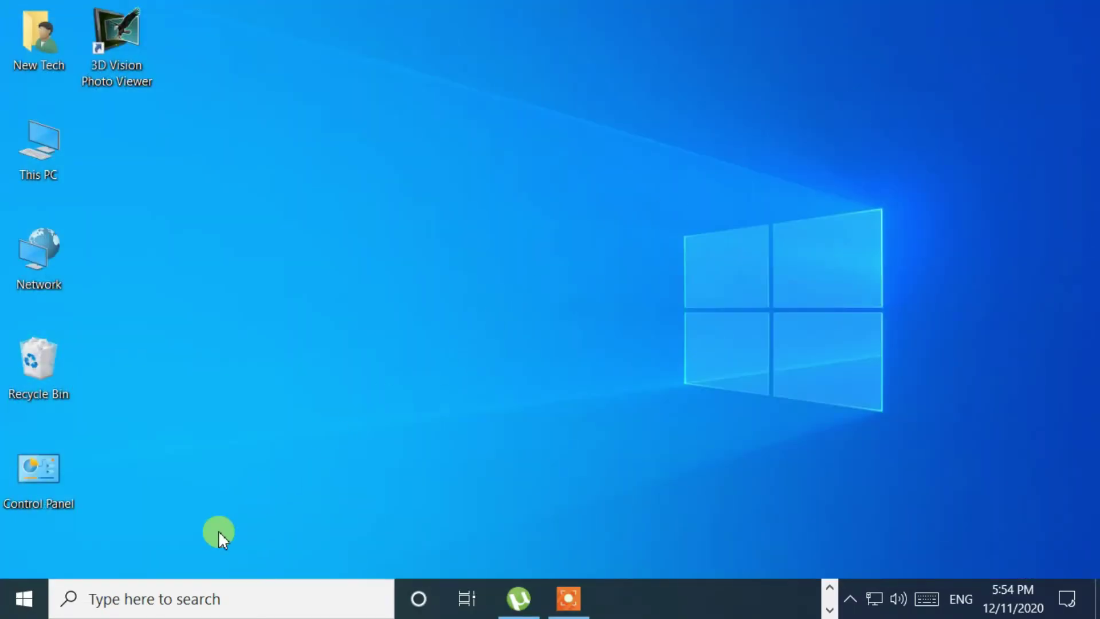
pyautogui.click(120, 599)
pyautogui.write('ca')
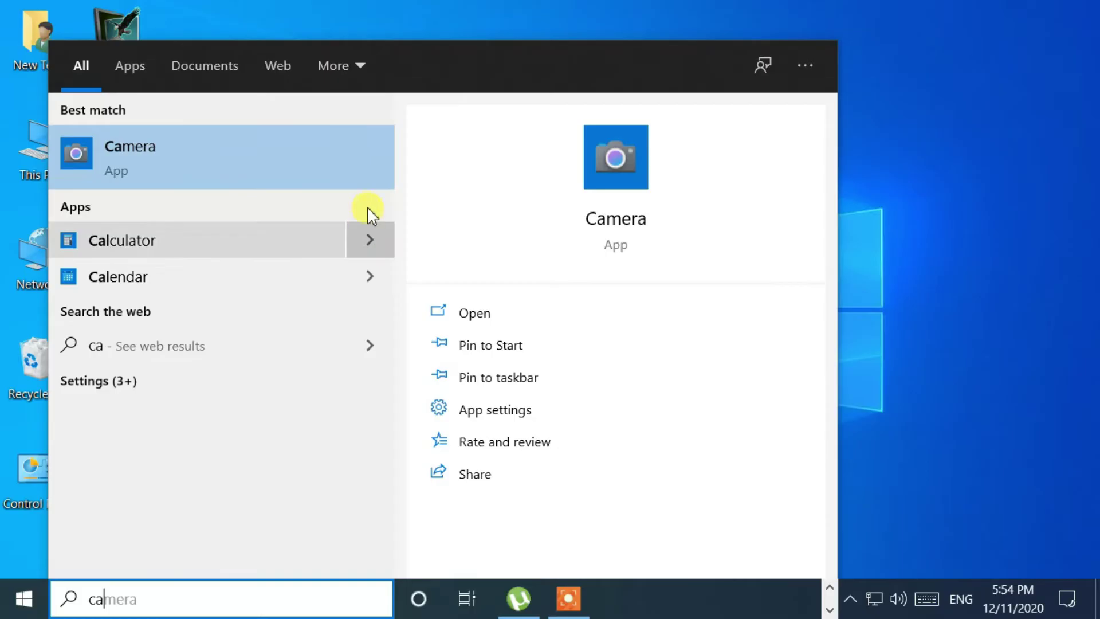
pyautogui.click(364, 168)
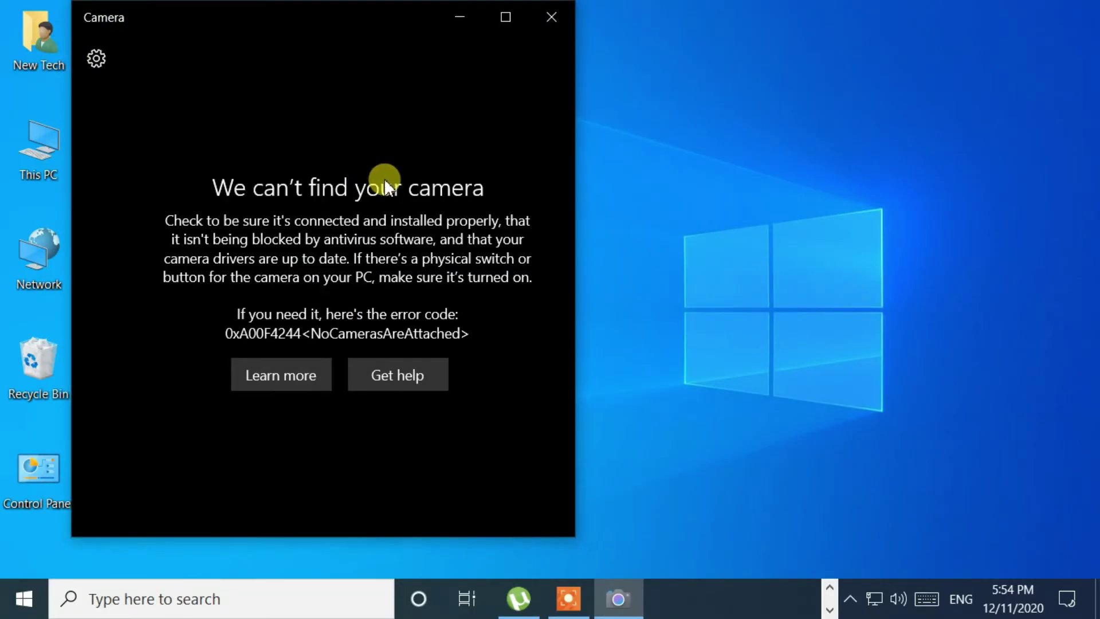
pyautogui.click(568, 11)
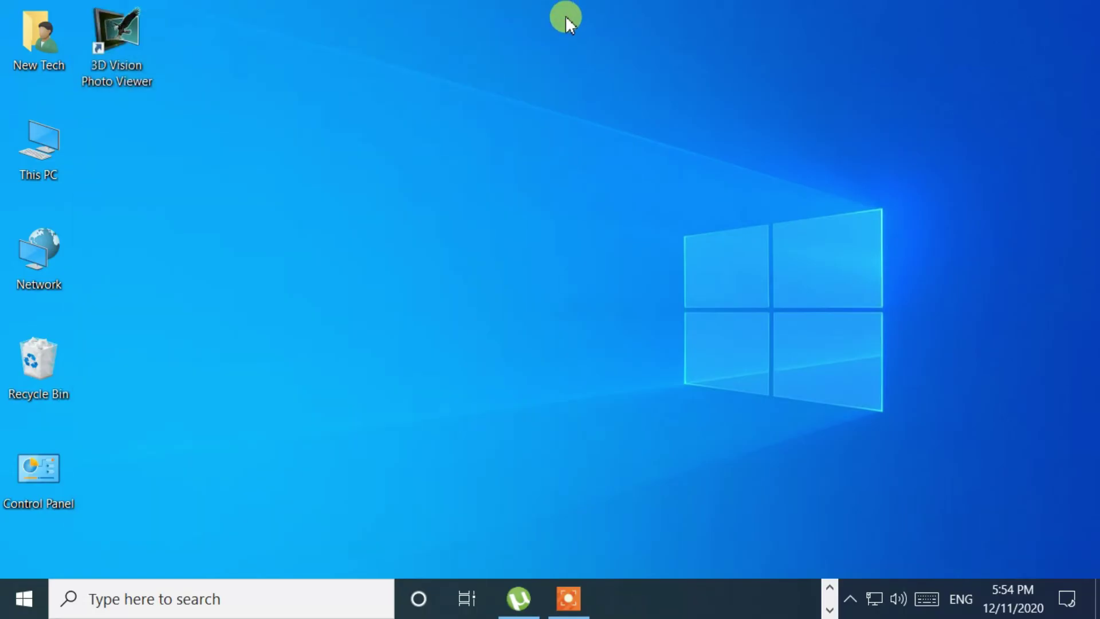
# - Use This PC's Manage option to reach Device Manager in Computer Management
pyautogui.rightClick(34, 155)
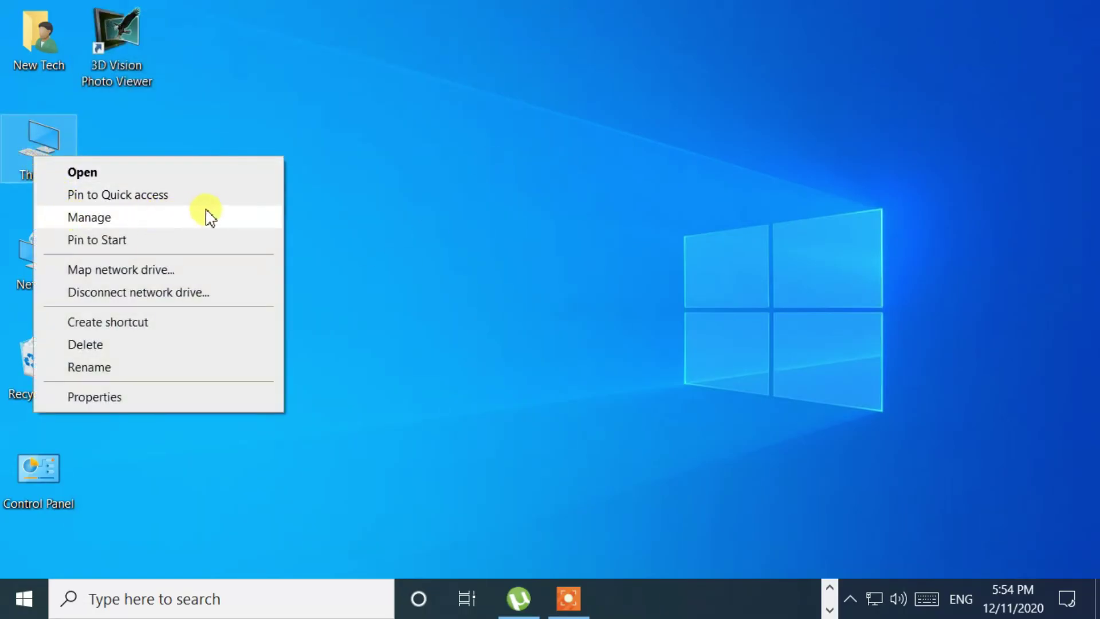
pyautogui.click(238, 222)
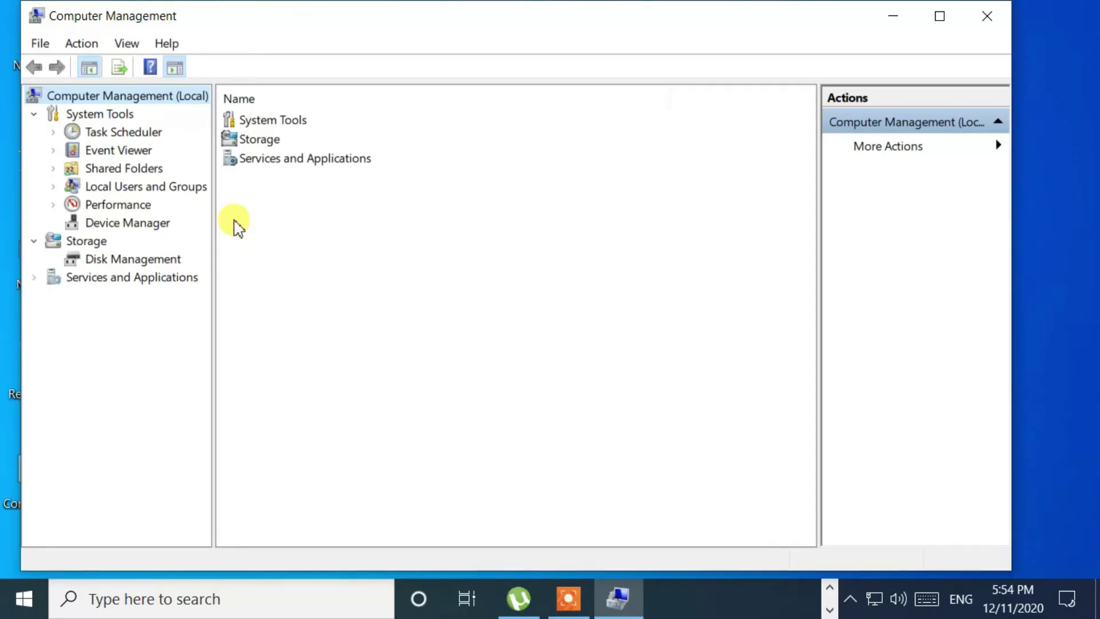
pyautogui.click(147, 223)
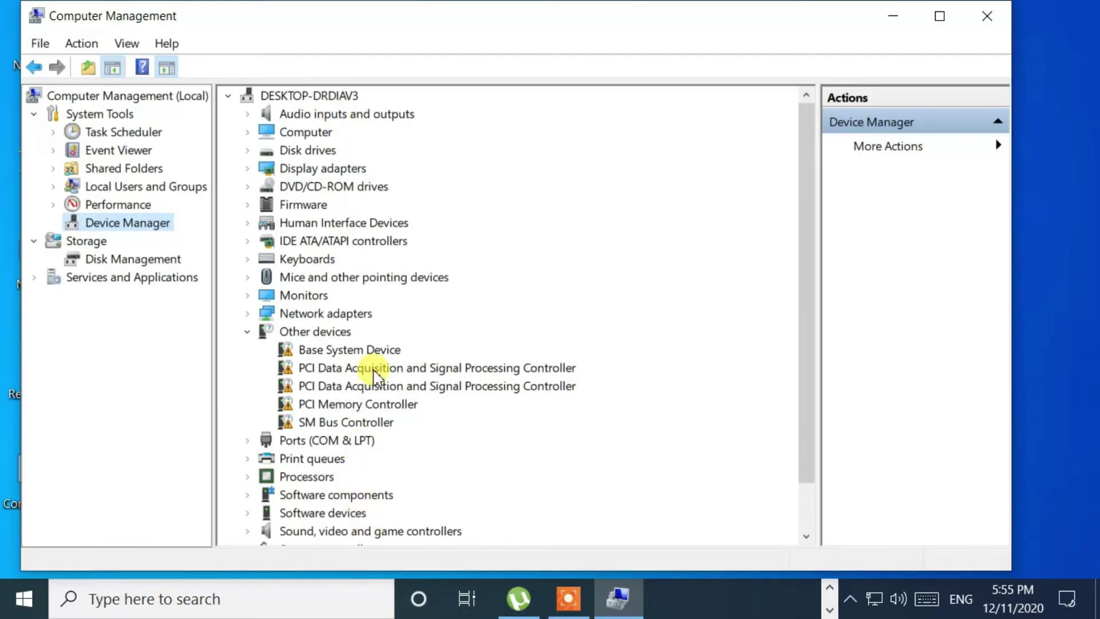
# - Show hidden devices and expand the Cameras category
pyautogui.click(129, 45)
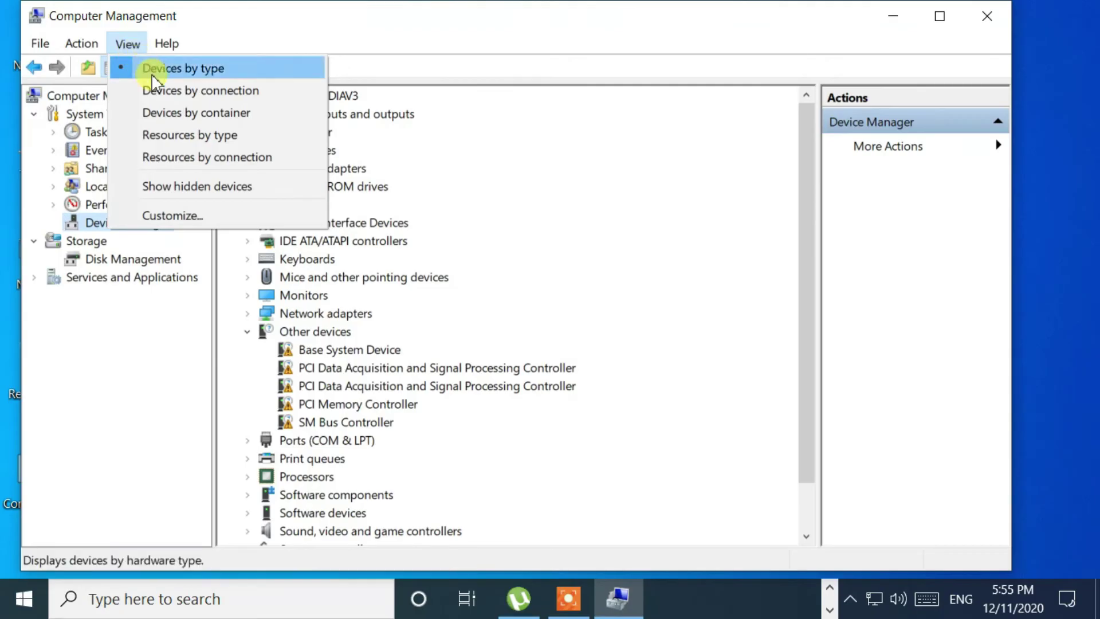
pyautogui.click(305, 188)
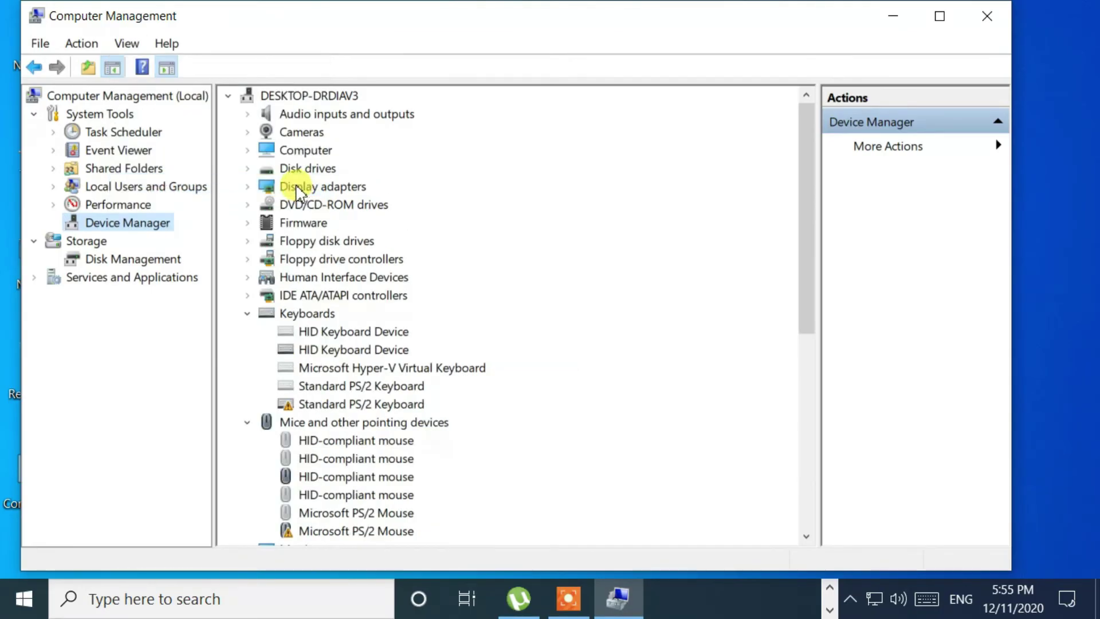
pyautogui.click(248, 132)
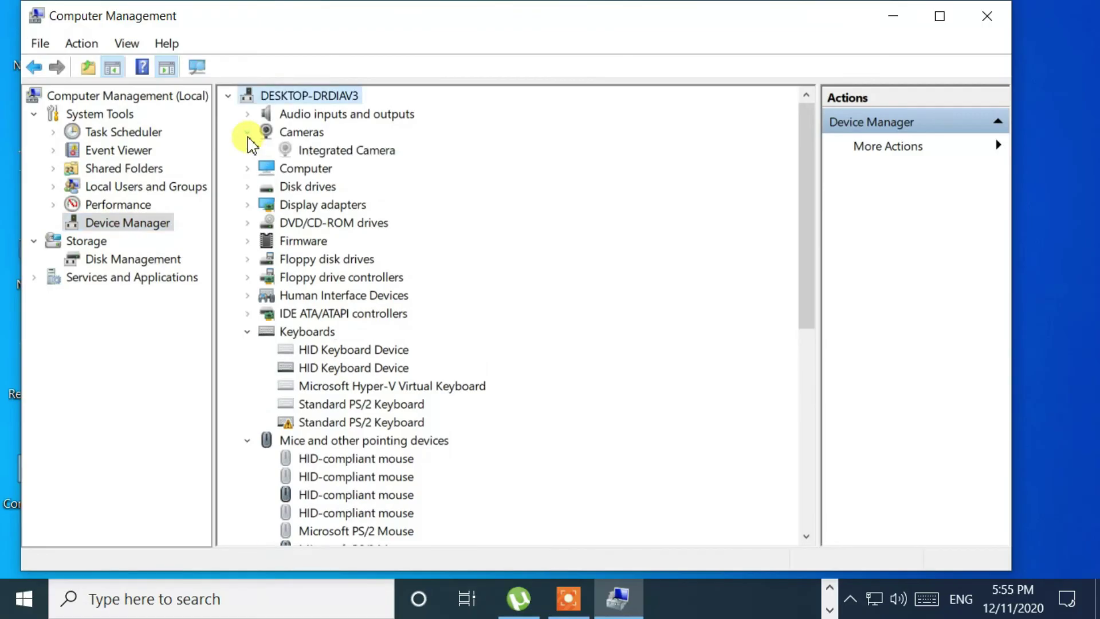
# - Scan Cameras for hardware changes, select the new Integrated Camera, and close Computer Management
pyautogui.rightClick(305, 131)
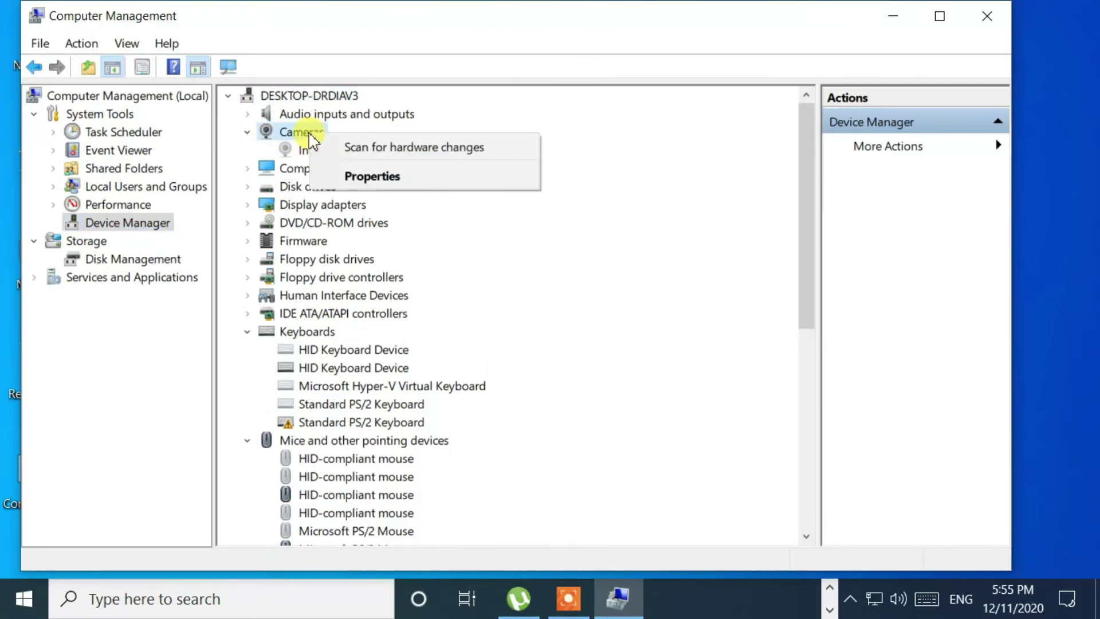
pyautogui.click(486, 155)
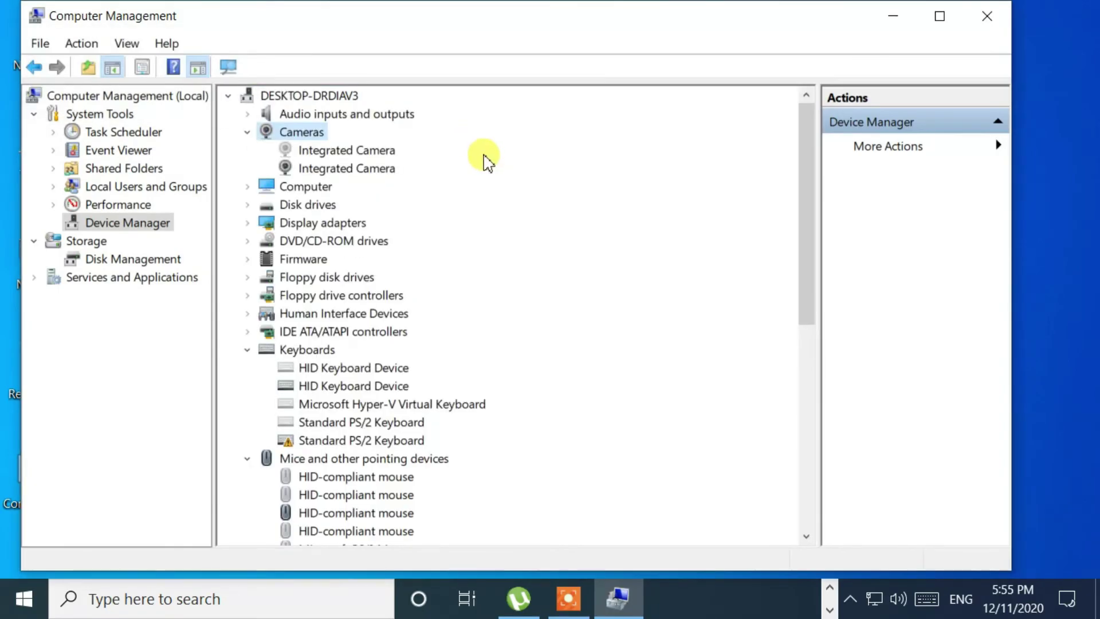
pyautogui.click(305, 169)
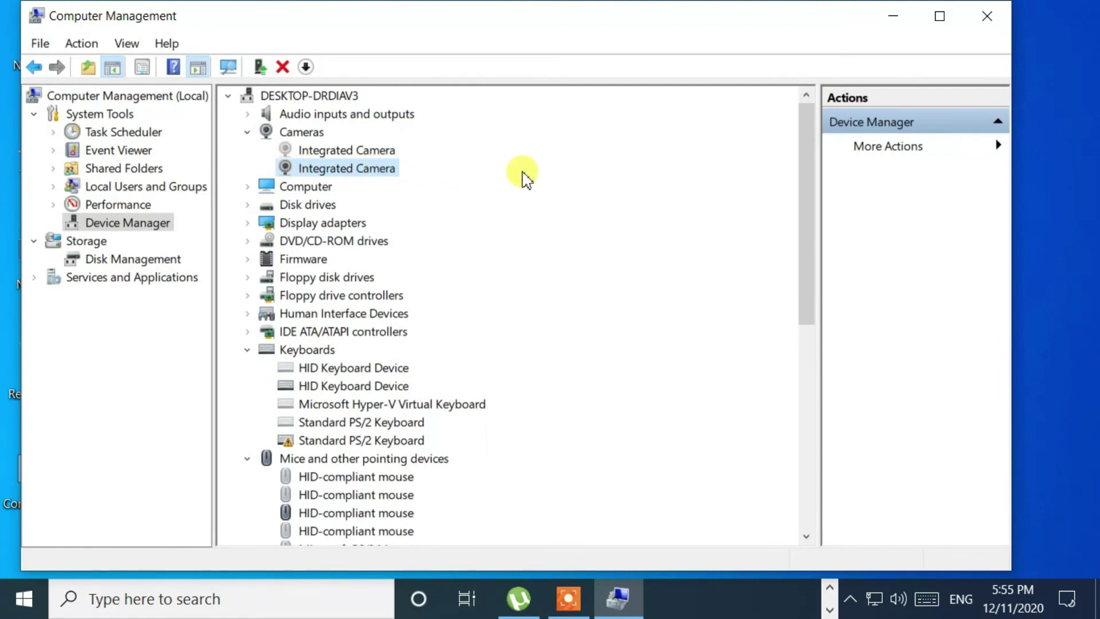
pyautogui.click(989, 17)
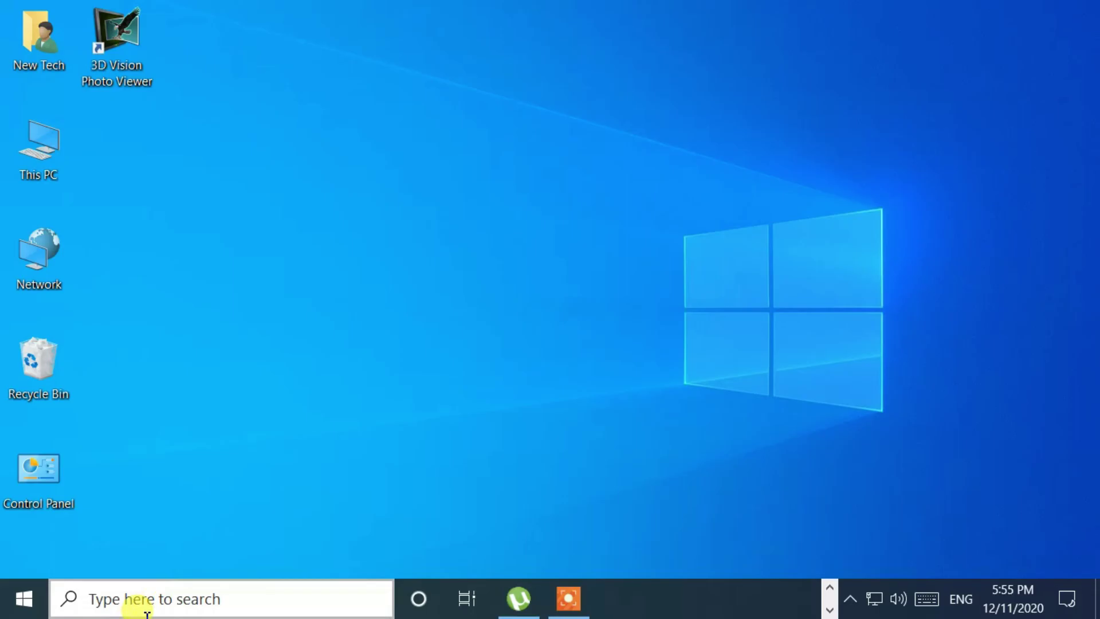
# - Reopen Camera from taskbar search to check the live Integrated Camera preview
pyautogui.click(155, 598)
pyautogui.write('ca')
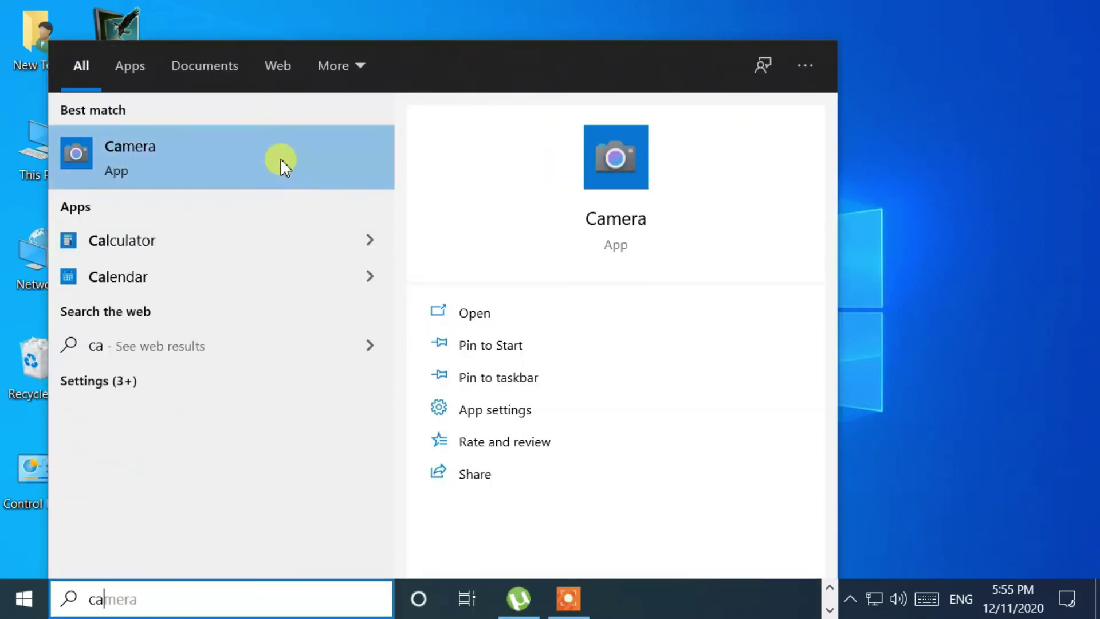
pyautogui.click(280, 158)
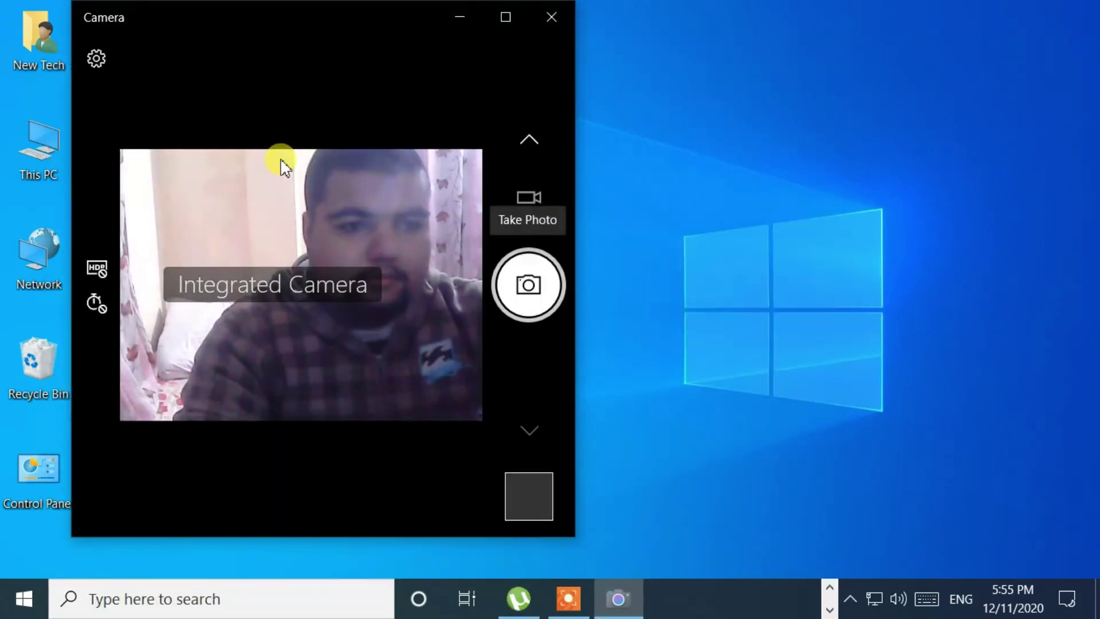